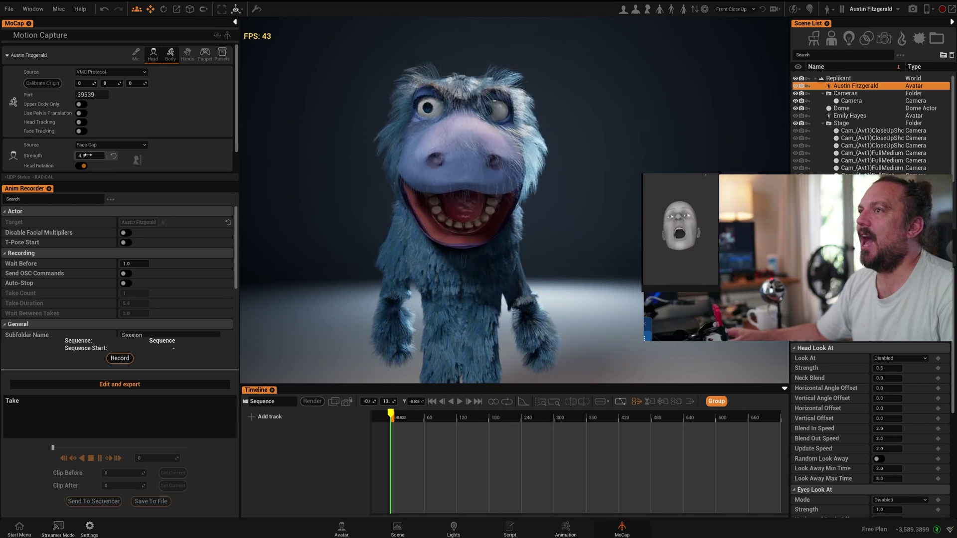
Set Face Cap Strength to 4.8, then check the Avatar and Animation tabs before returning to MoCap
mouse_move(89, 156)
left_mouse_down()
mouse_move(70, 156)
mouse_move(88, 156)
left_mouse_up()
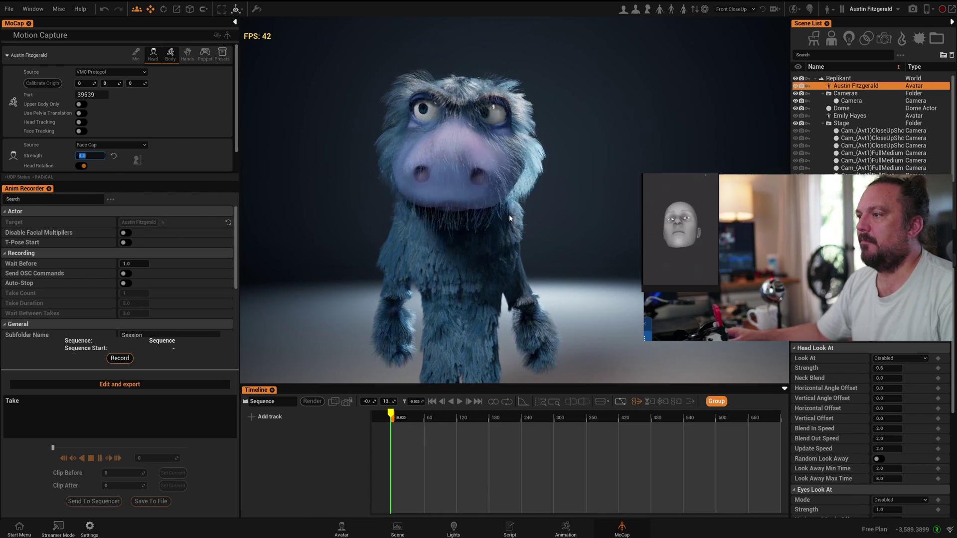
left_click(340, 530)
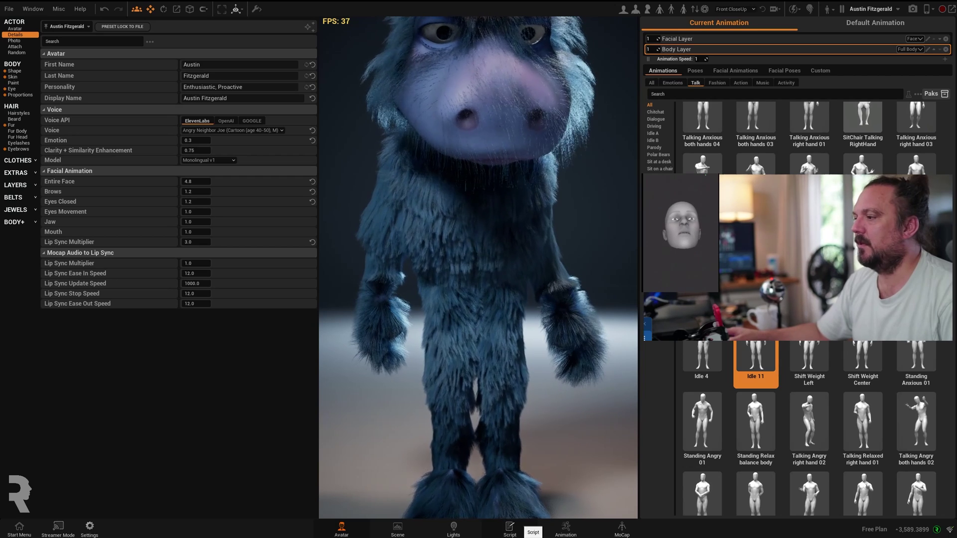
left_click(574, 531)
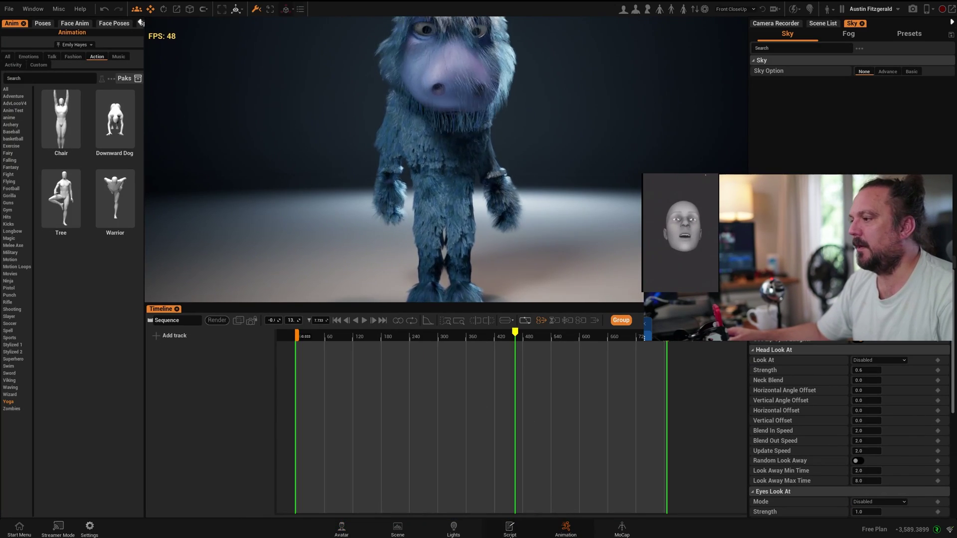
left_click(622, 531)
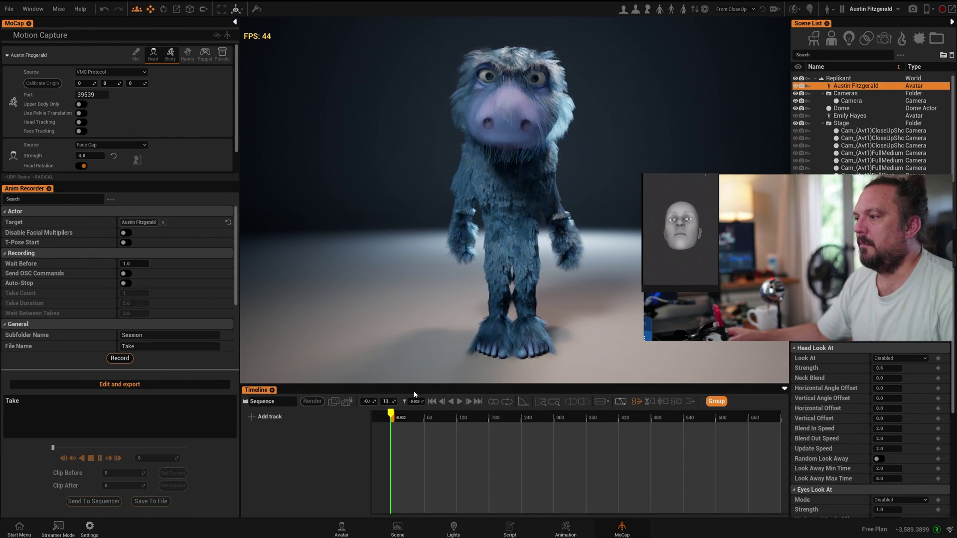
Add the monster avatar's track to the timeline and change its body parts from Full Body to Multiples
left_click_drag(438, 418, 584, 418)
left_click_drag(454, 432, 393, 431)
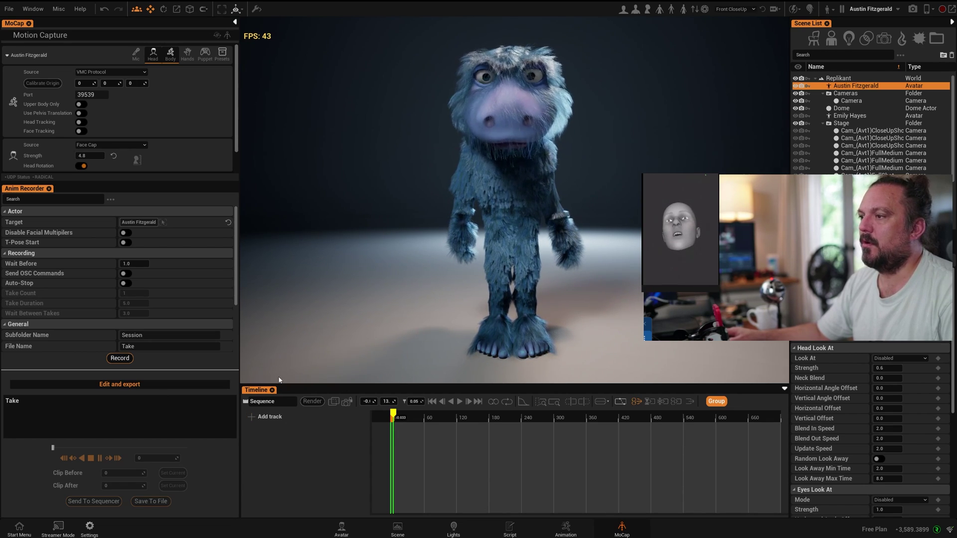
left_click(263, 417)
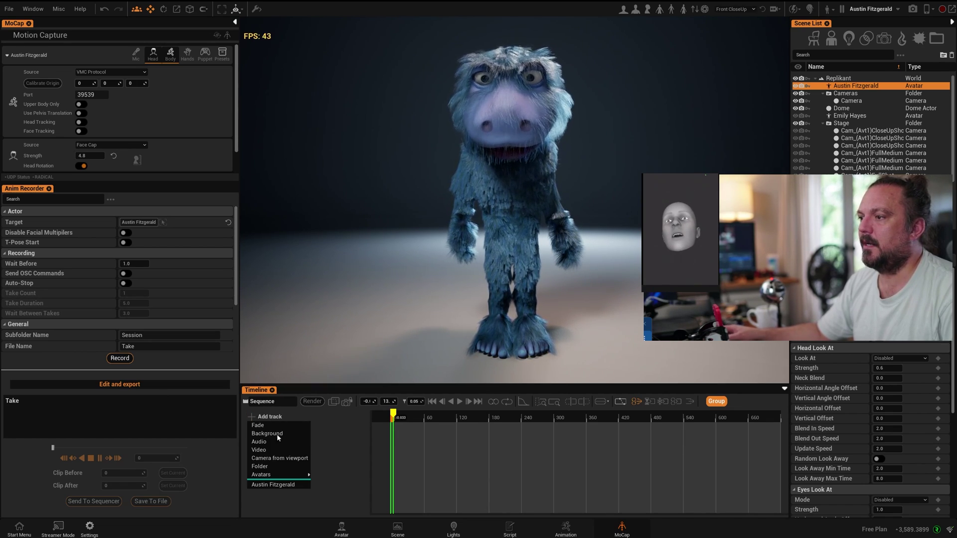
left_click(267, 485)
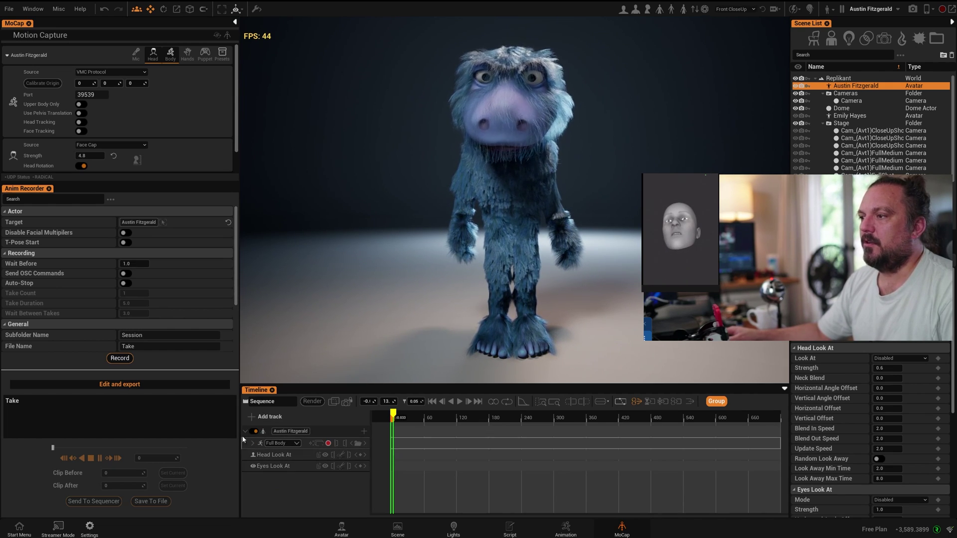
left_click(297, 443)
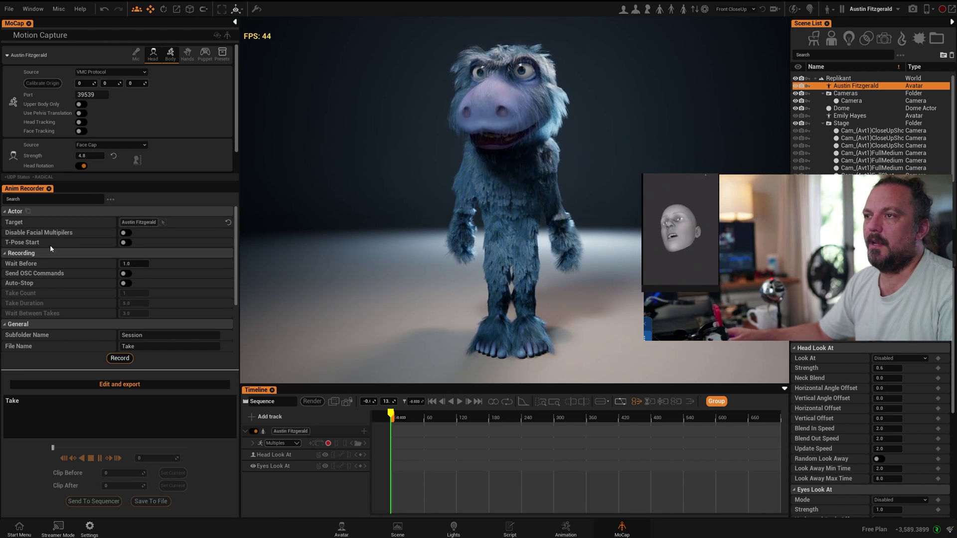
scroll(75, 245, "down", 4)
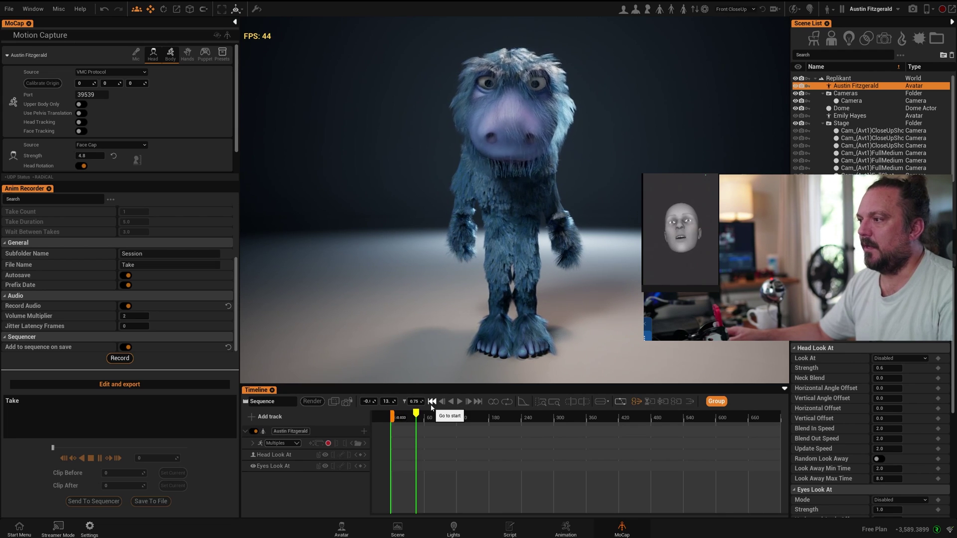
Record a roughly 15-second mocap take with audio, saved as Take_0 on the timeline
left_click(328, 443)
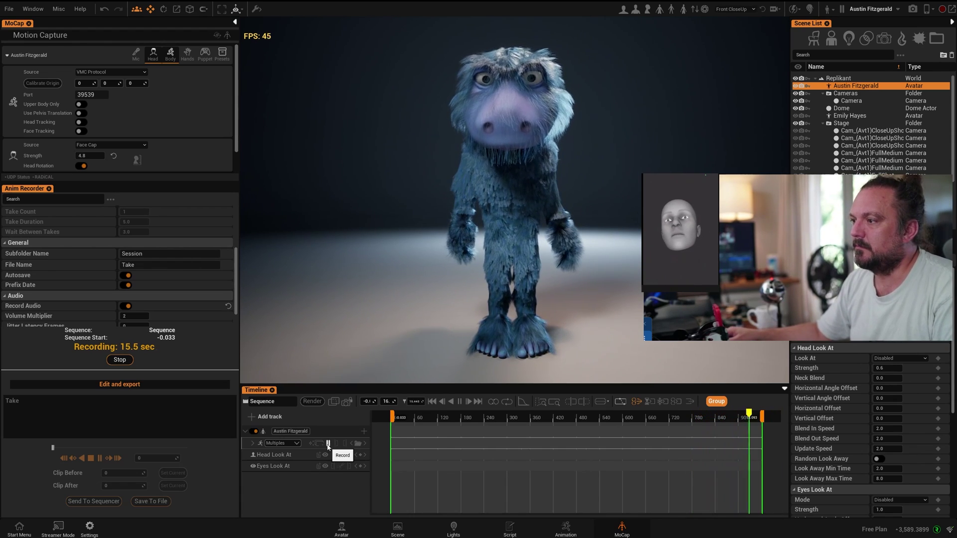
left_click(328, 443)
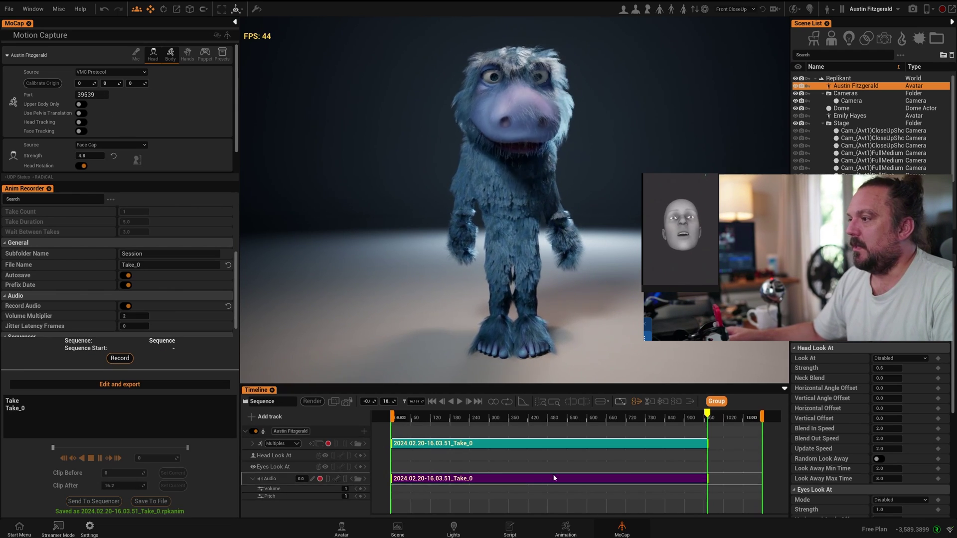
Turn off live body and head capture and scrub Take_0 between about 8.65 and 4.35 seconds
left_click(485, 418)
left_click(560, 418)
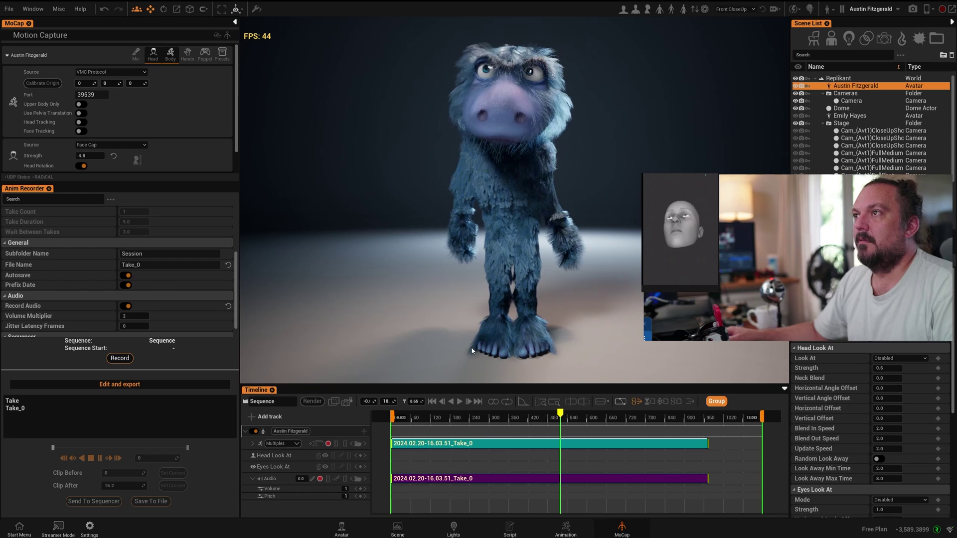
left_click(171, 55)
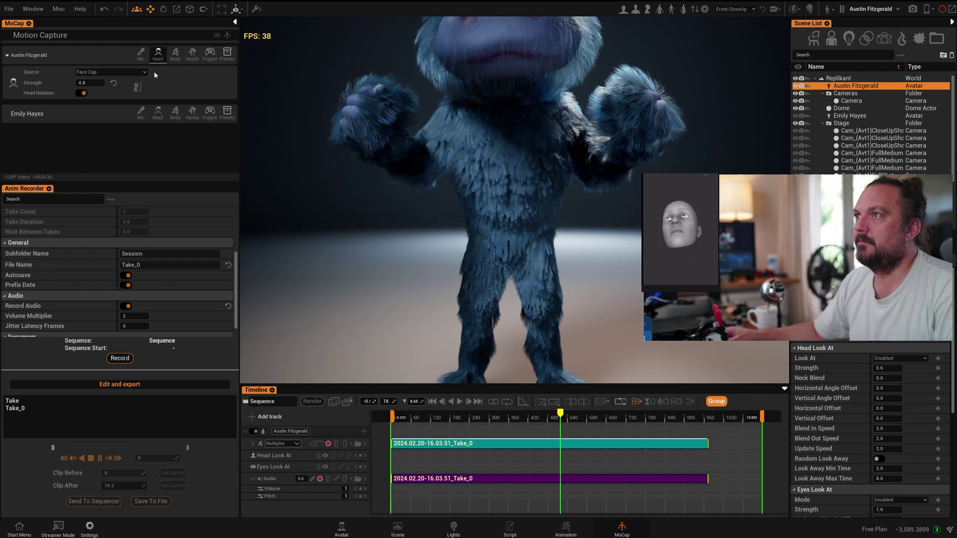
left_click(157, 58)
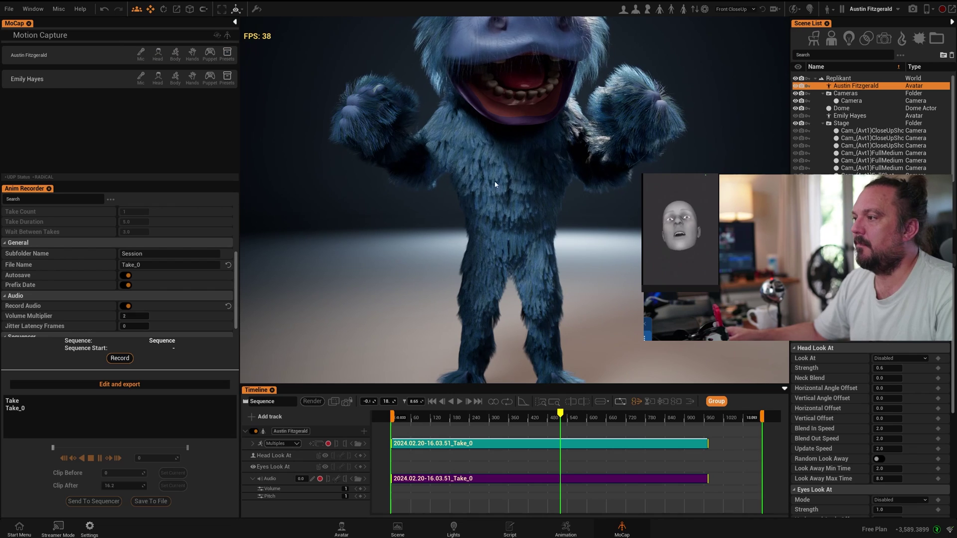
left_click_drag(561, 414, 476, 414)
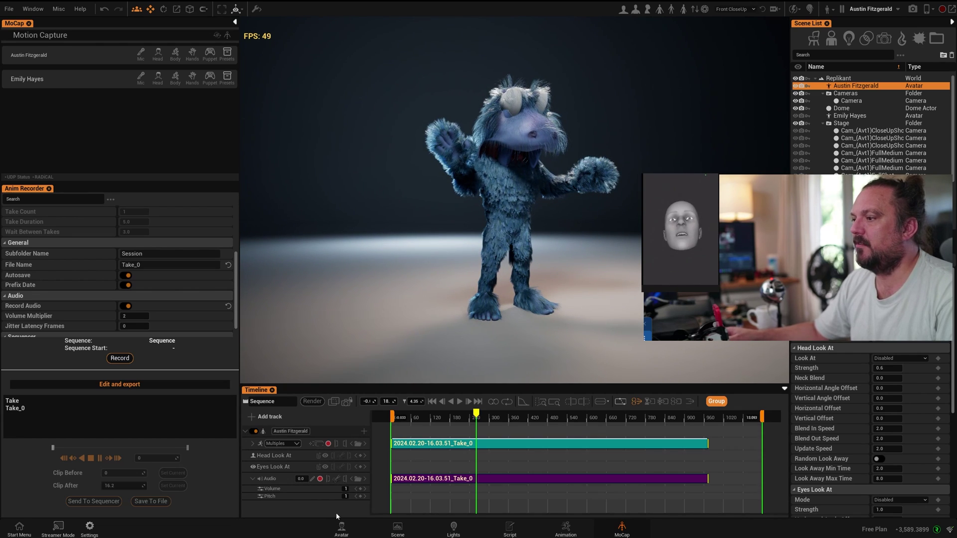
Reset the avatar's Entire Face multiplier from 4.8 back to 1.0
left_click(343, 529)
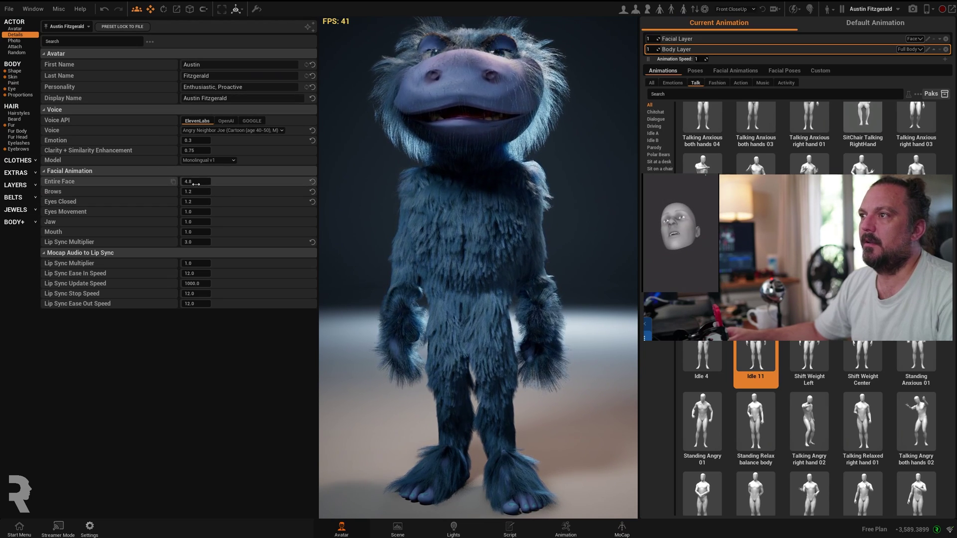
left_click(312, 181)
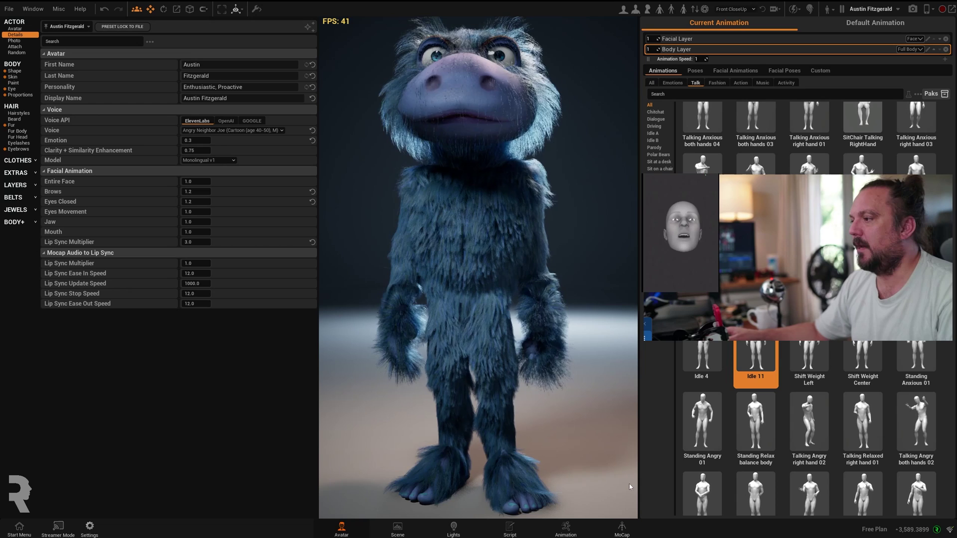
left_click(566, 533)
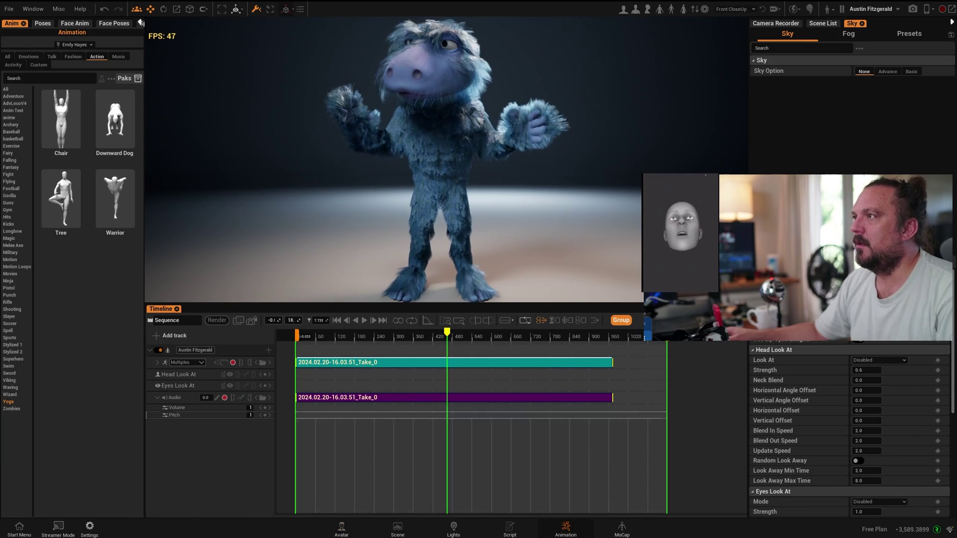
left_click(315, 336)
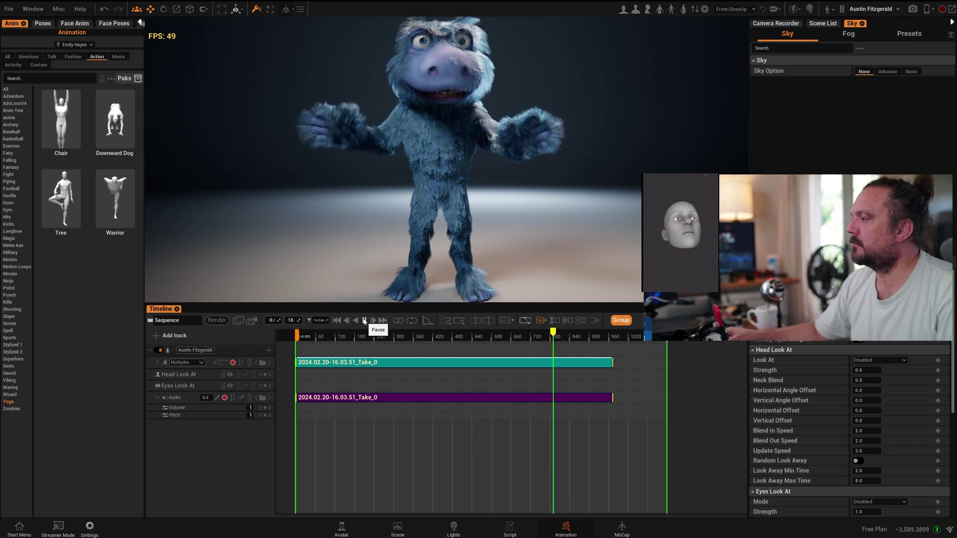
left_click(364, 320)
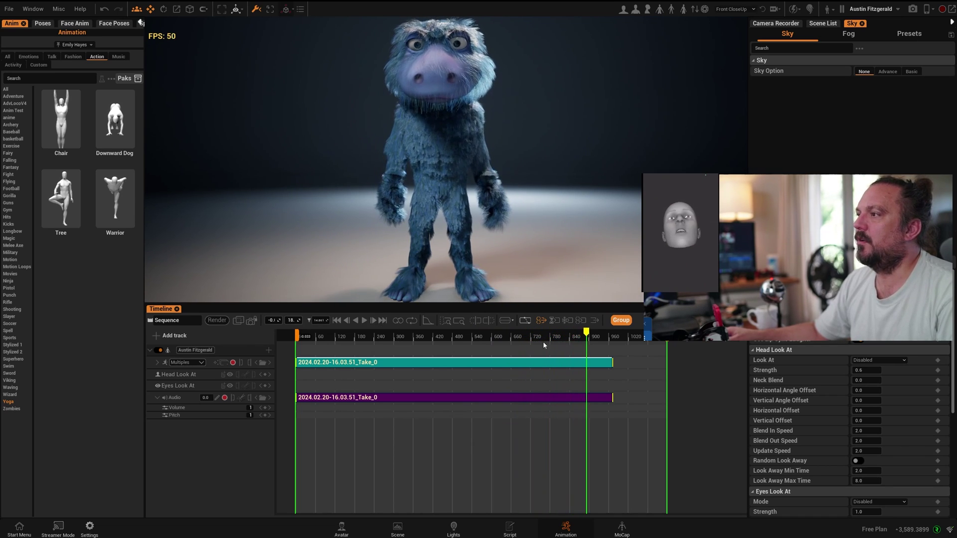
left_click_drag(586, 337, 454, 350)
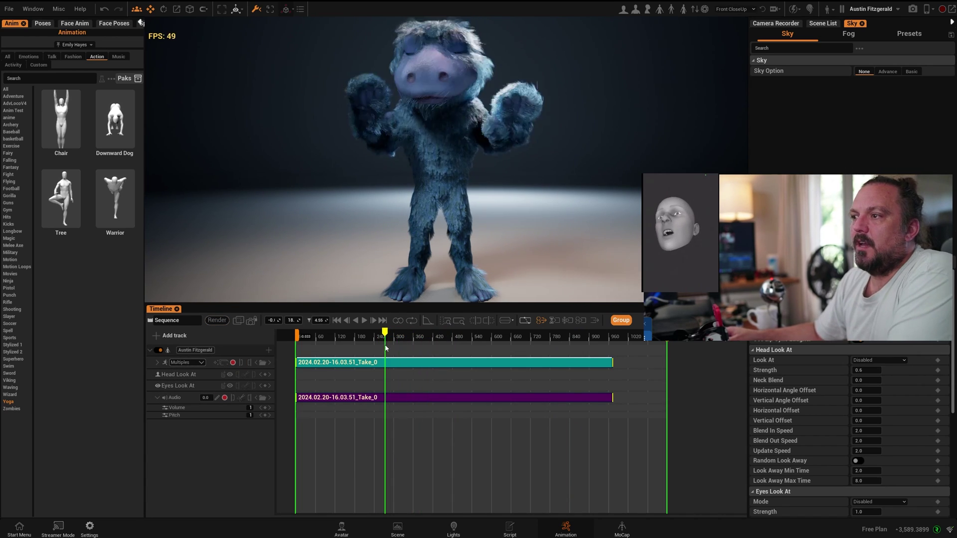
left_click(194, 362)
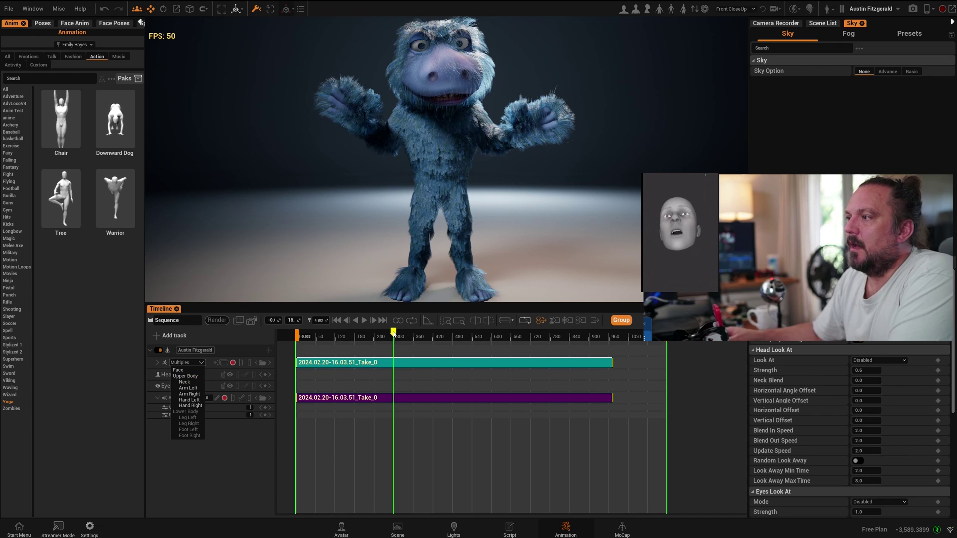
mouse_move(393, 333)
left_mouse_down()
mouse_move(551, 336)
mouse_move(389, 337)
left_mouse_up()
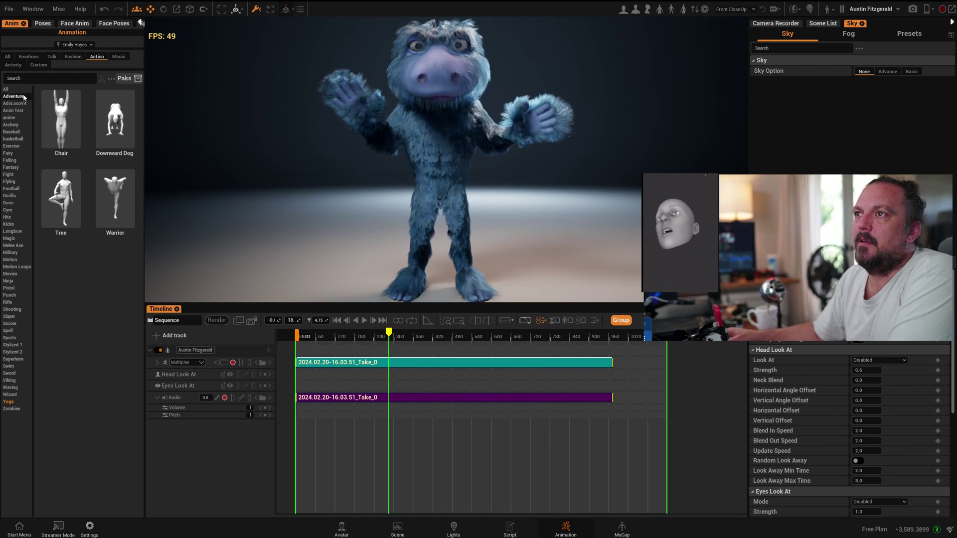
Filter the library to Emotions, search 'walk', and preview Ashamed Walk Around on the monster
left_click(40, 56)
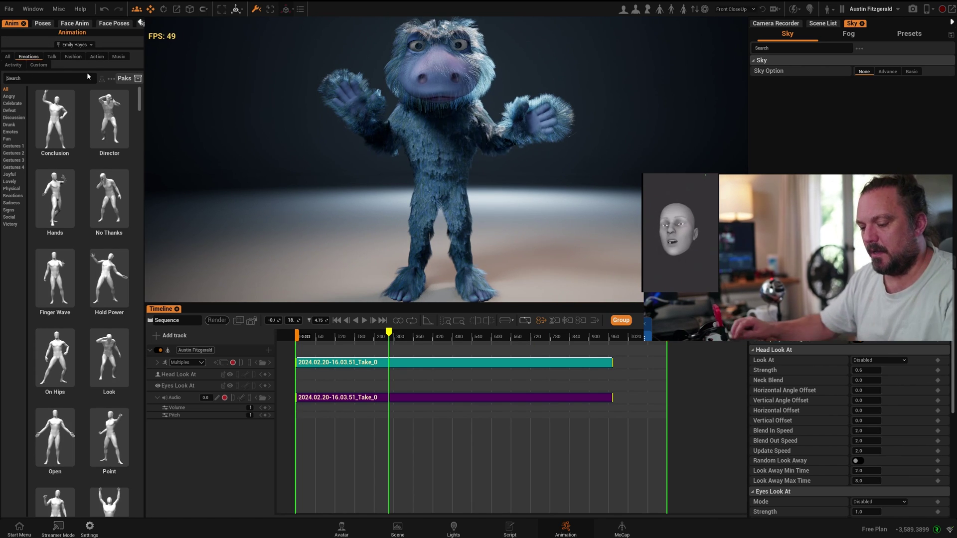
type("walk")
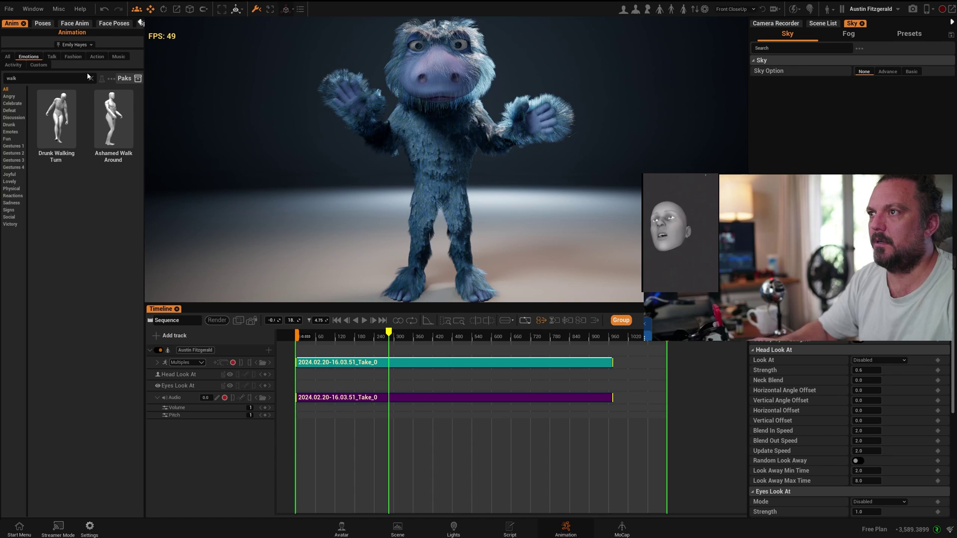
left_click(119, 96)
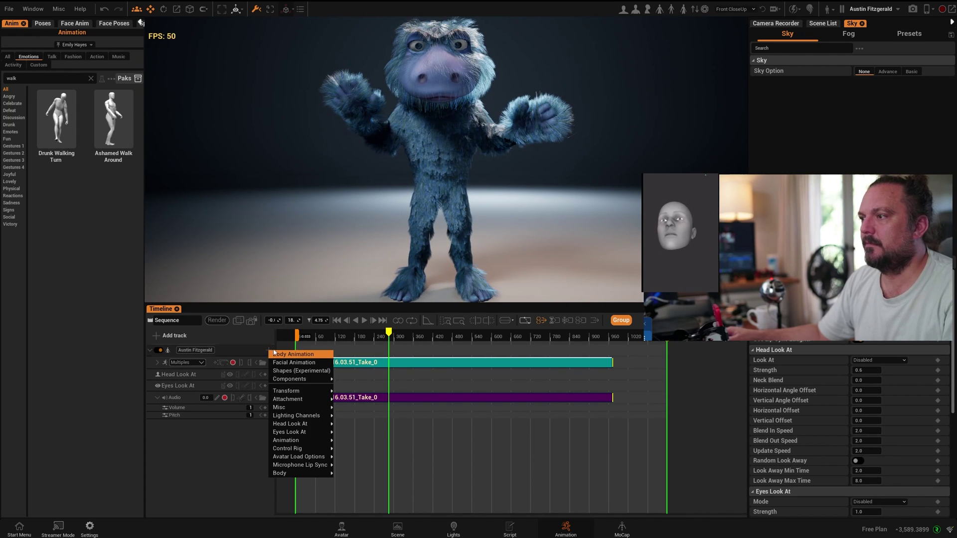
Add a Lower Body animation track with Ashamed Walk Around and play it together with Take_0
left_click(301, 355)
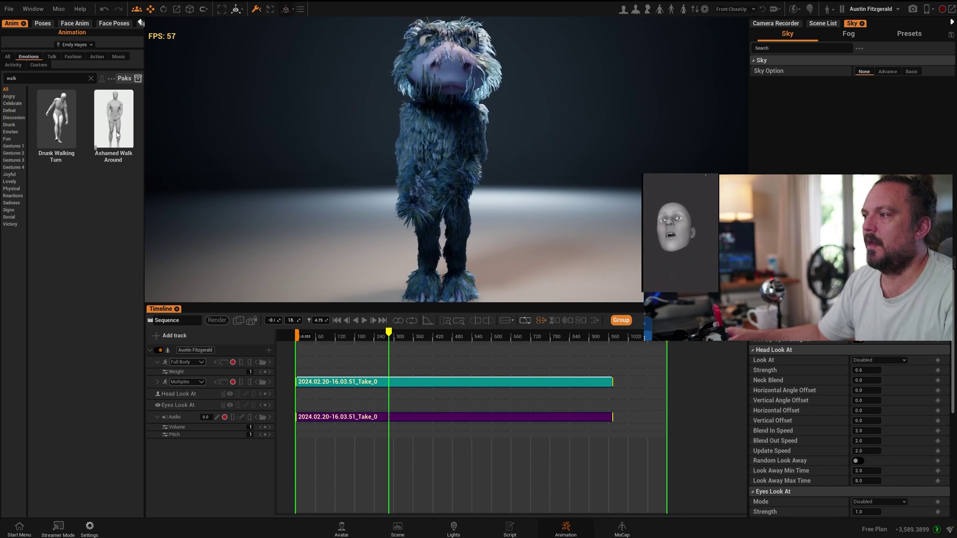
left_click_drag(113, 120, 299, 364)
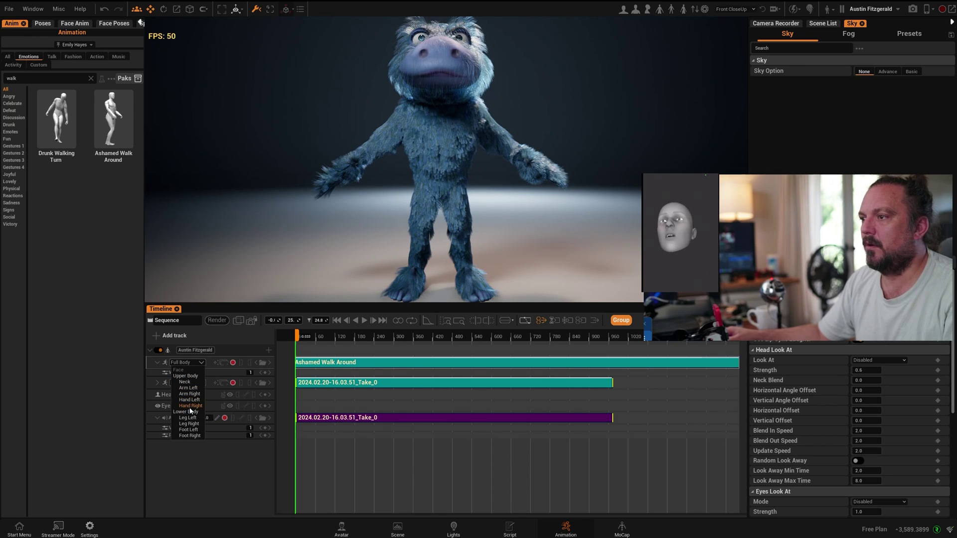
left_click(186, 412)
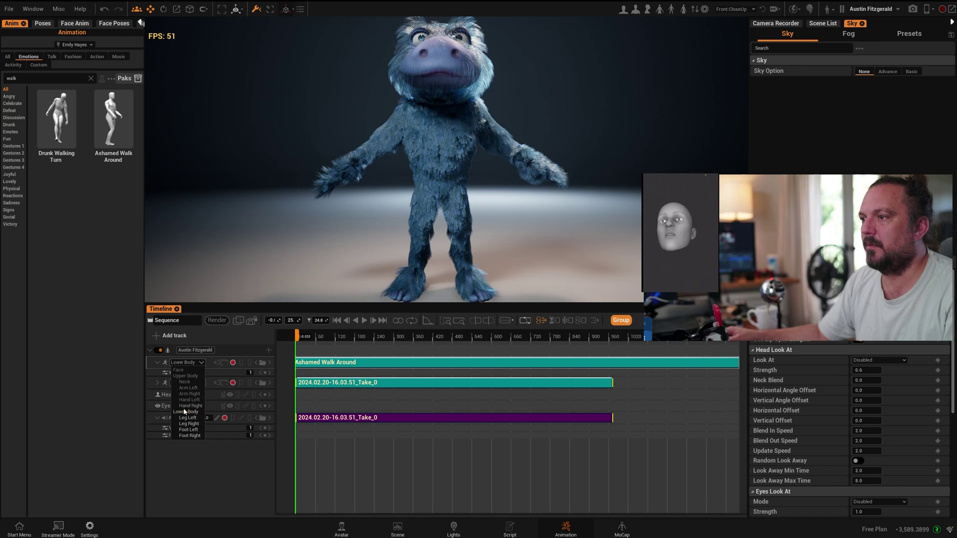
left_click_drag(317, 337, 299, 338)
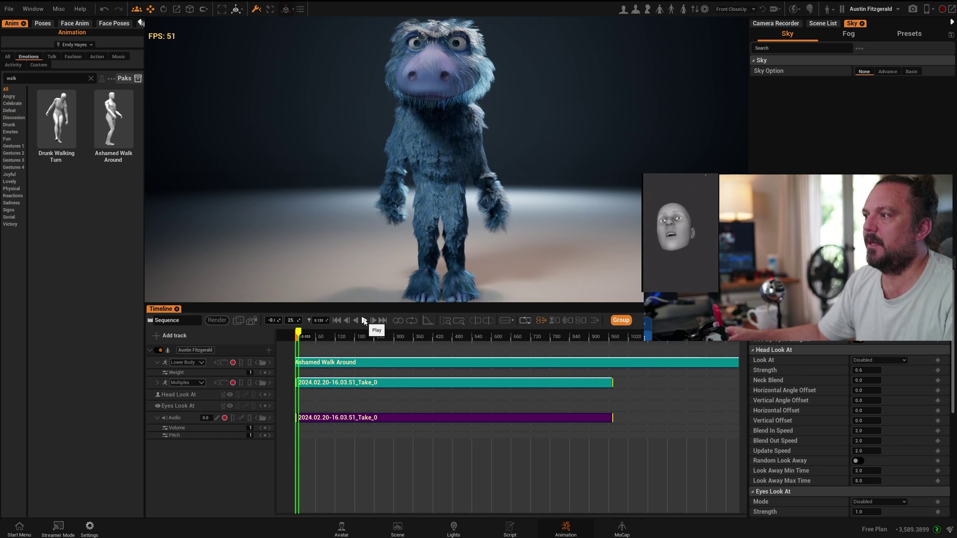
left_click(364, 320)
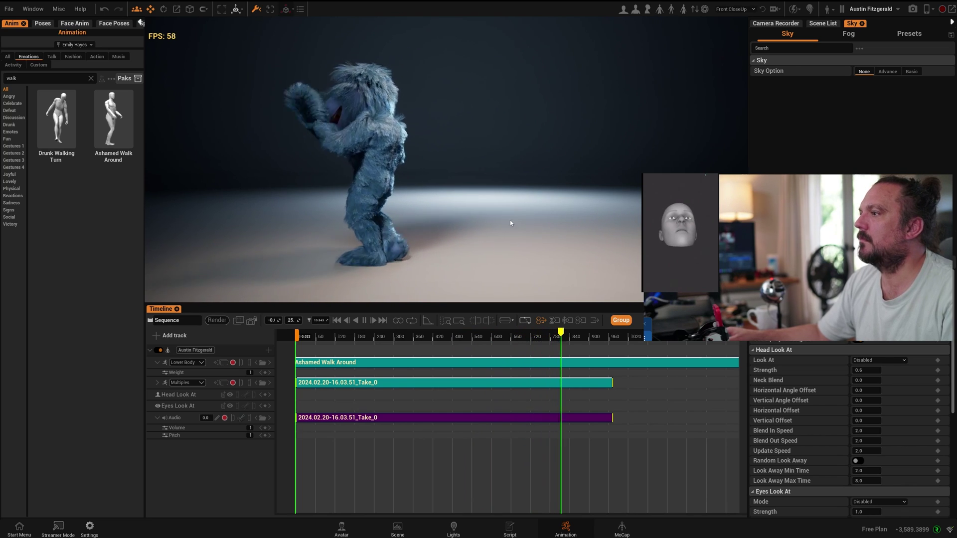
left_click(364, 321)
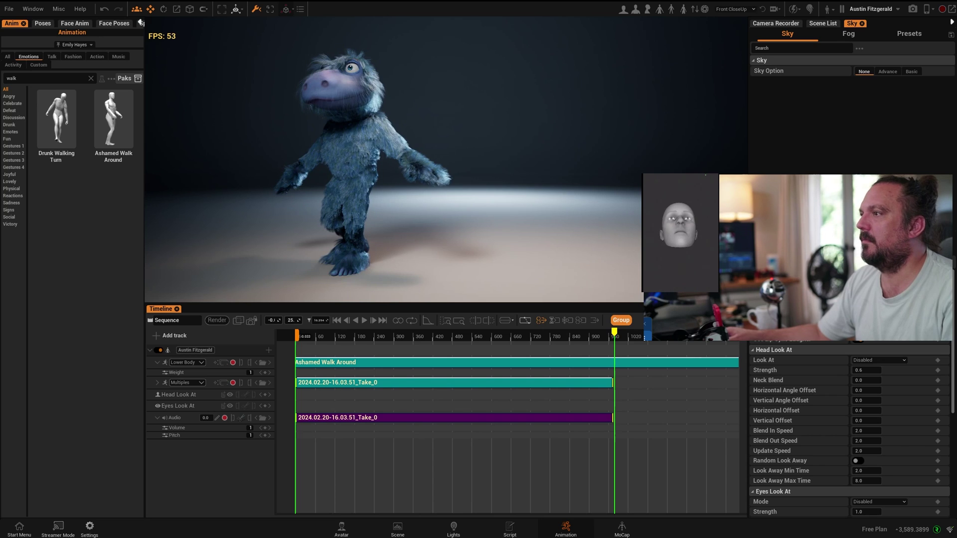